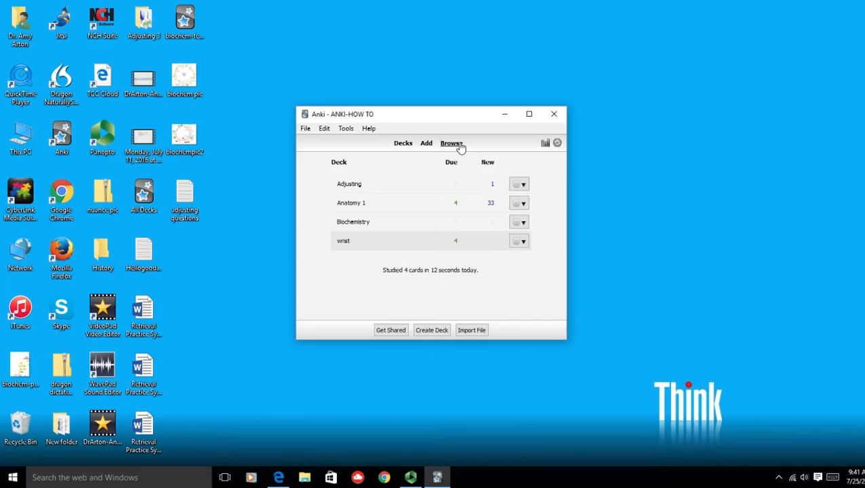
- Browse the wrist deck and tag the card asking how many carpal bones compose the wrist with "wrist"
click(451, 144)
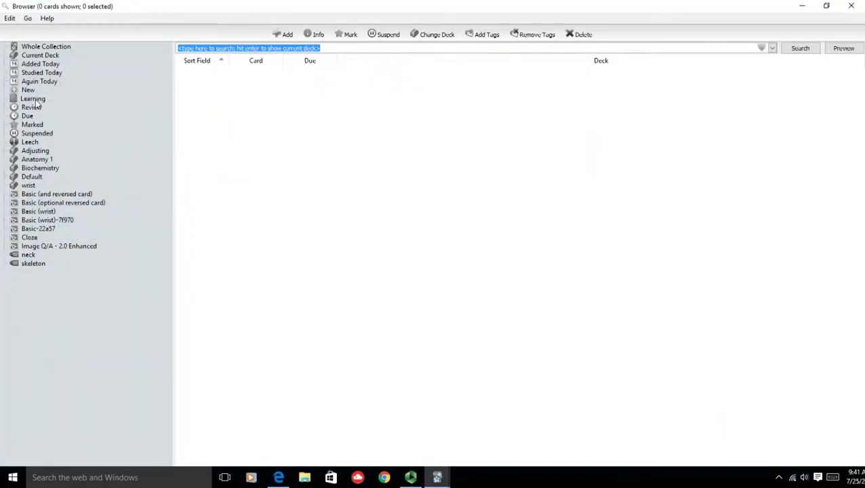
click(27, 187)
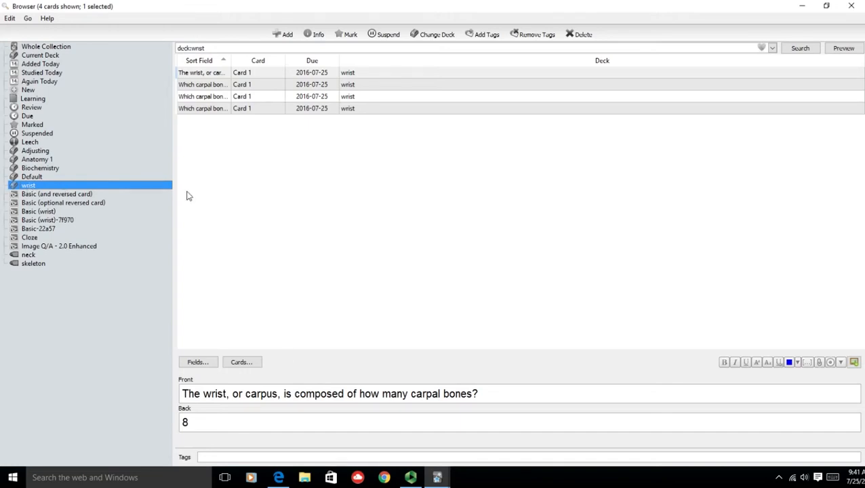
click(221, 74)
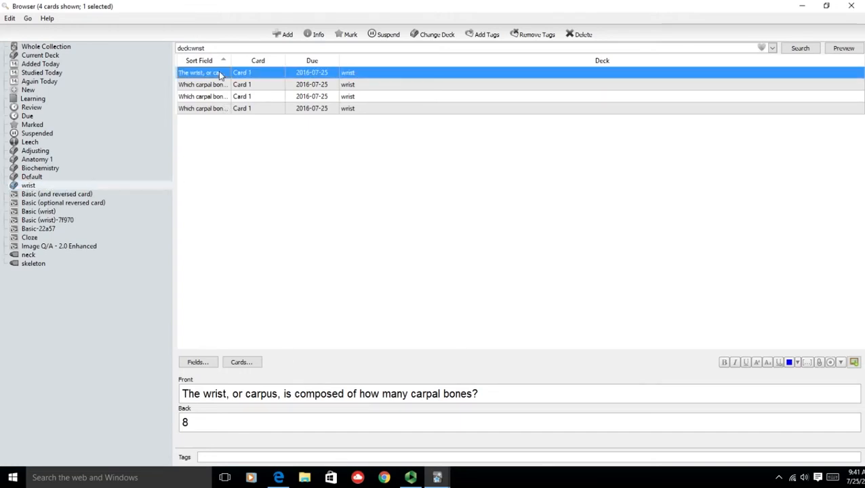
click(224, 458)
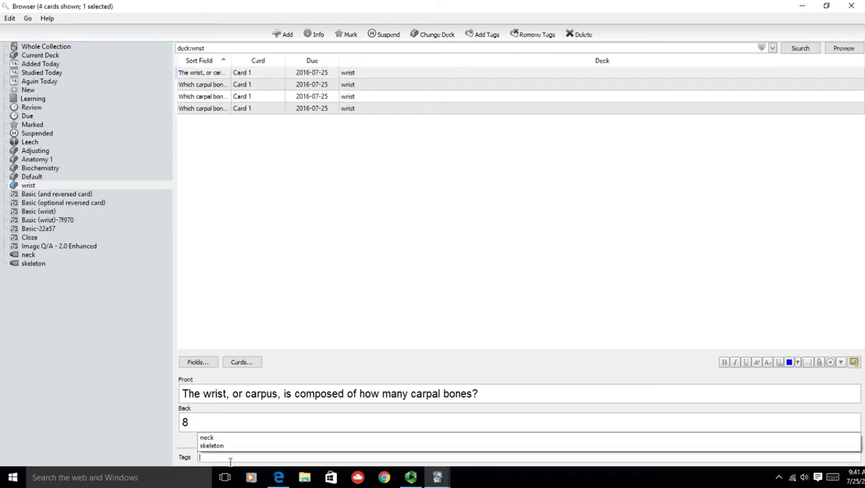
text(wri)
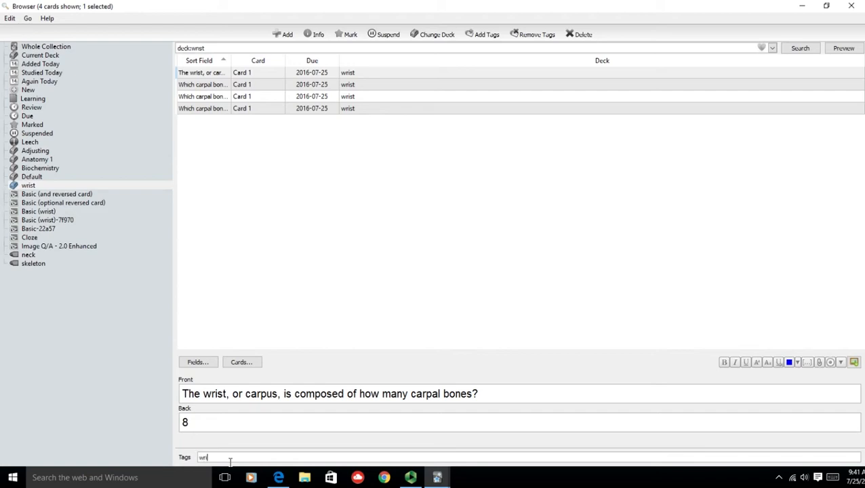
text(st)
- Check the tags on each card in the wrist deck
click(250, 97)
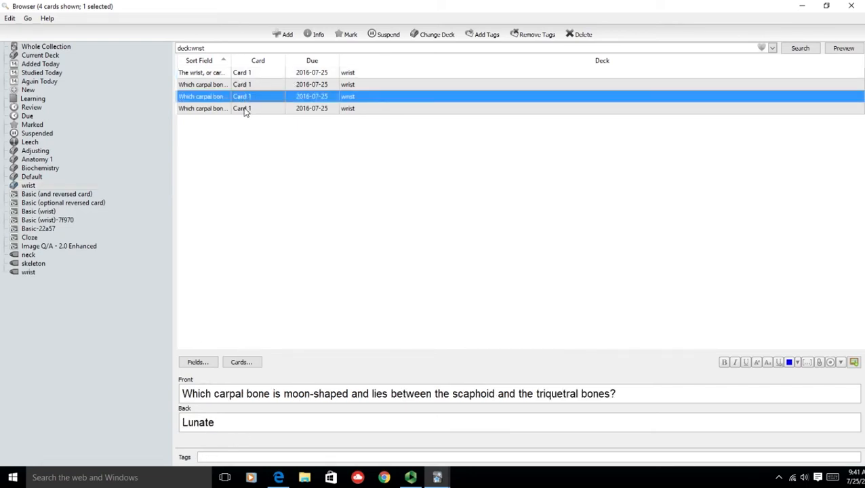
click(246, 109)
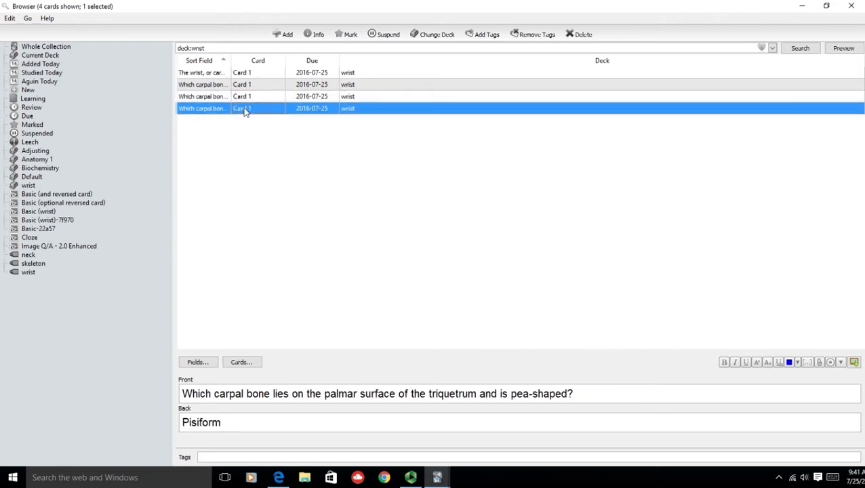
click(245, 98)
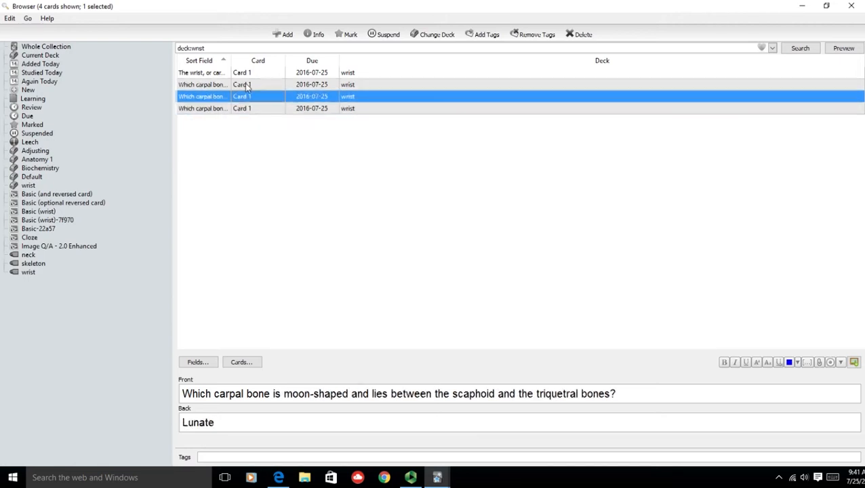
click(247, 85)
click(244, 74)
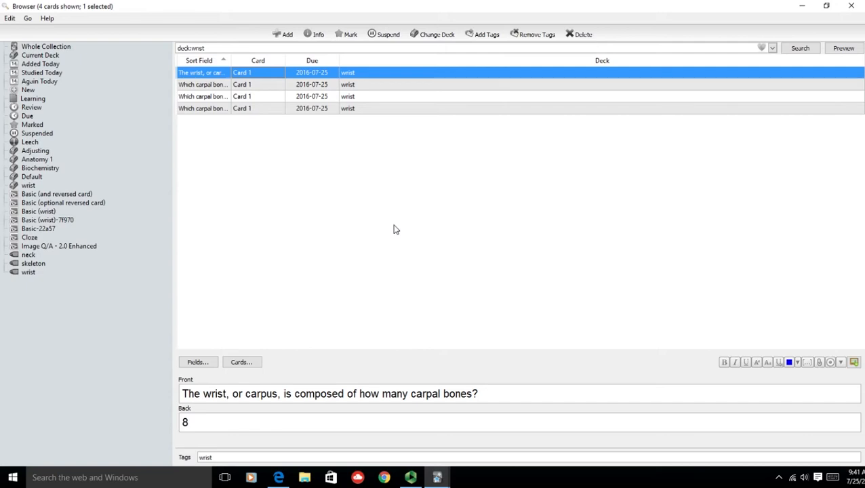
- Add the existing tag "wrist" to all cards in the wrist deck at once
key(ctrl+a)
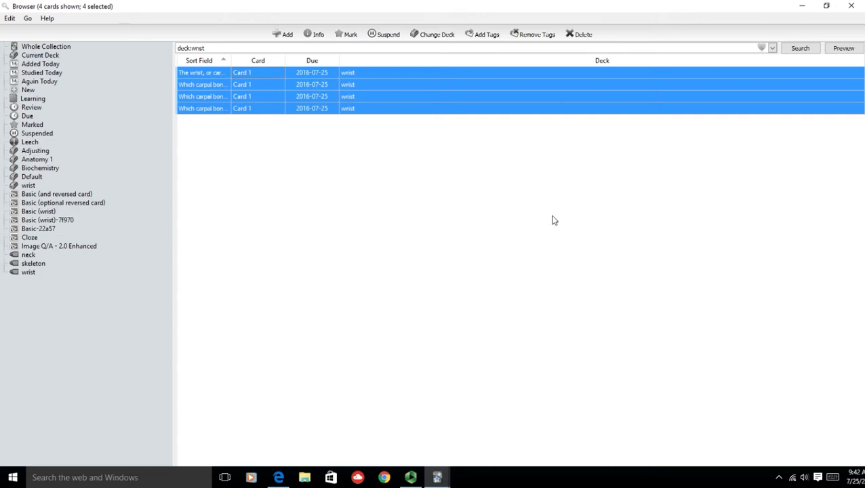
click(485, 35)
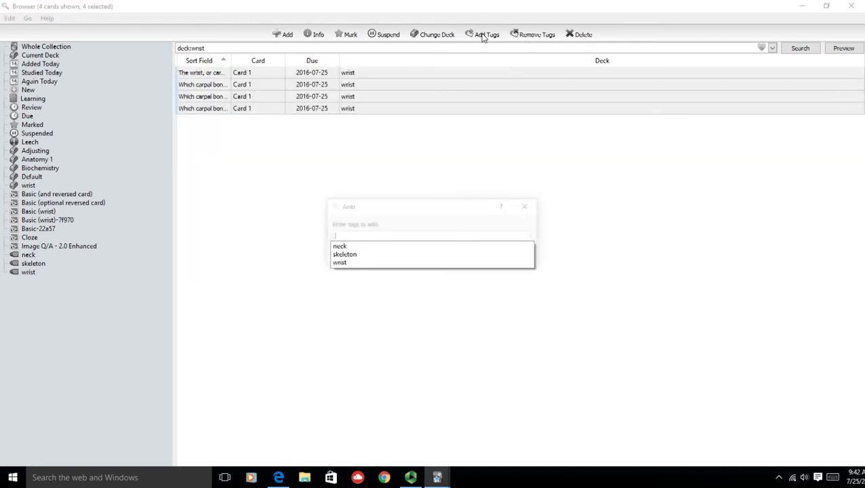
click(339, 264)
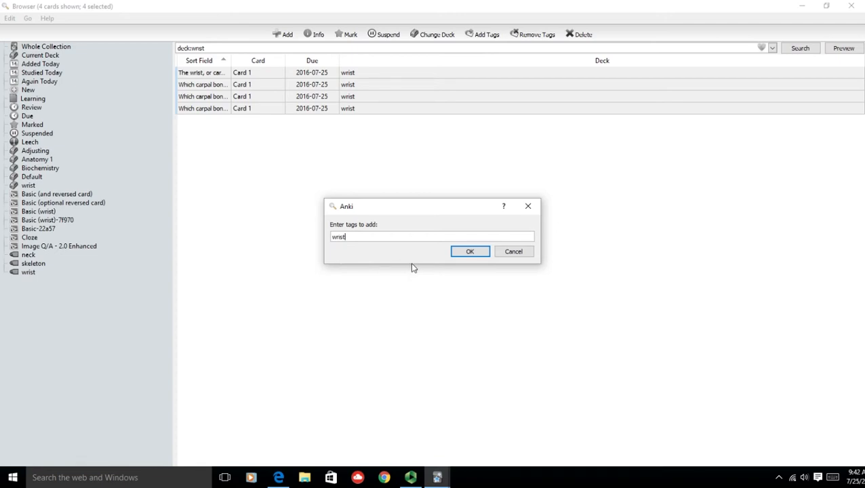
click(470, 251)
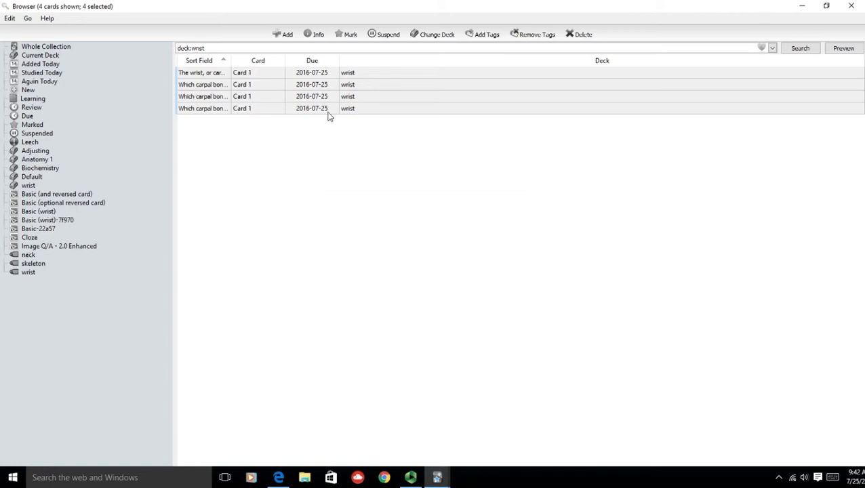
- Go through the wrist cards one by one to verify the bulk-added tag
click(309, 85)
click(259, 109)
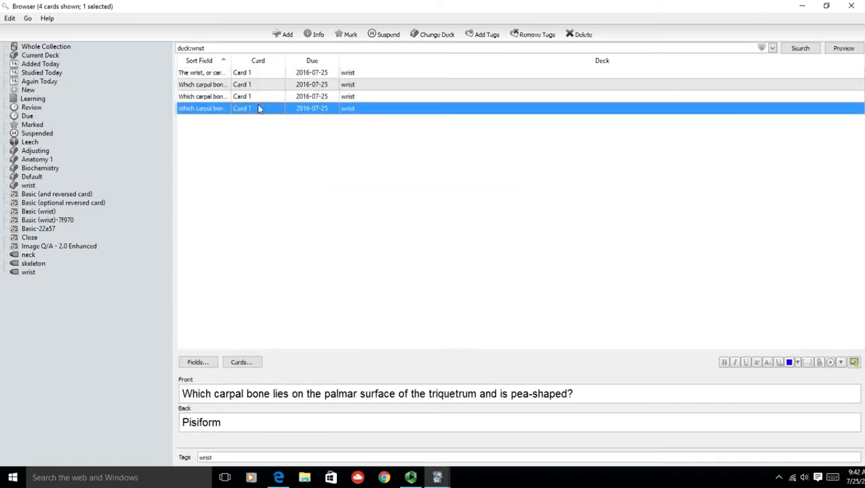
click(260, 97)
click(264, 75)
click(262, 88)
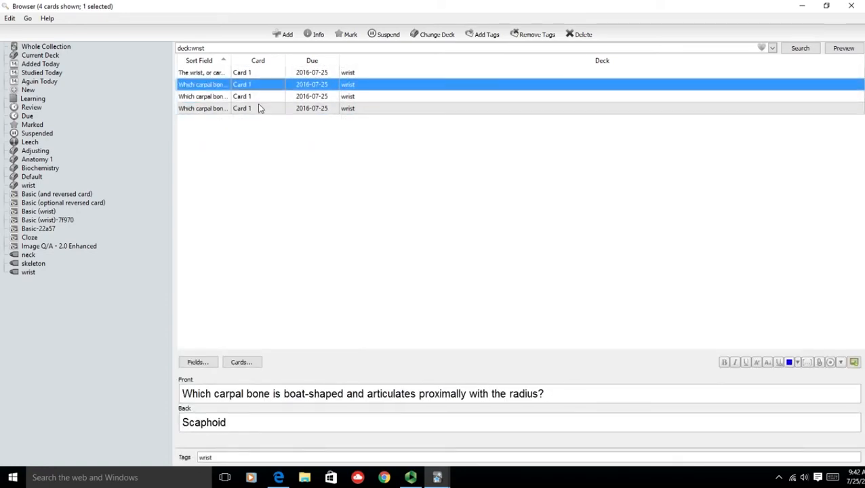
click(262, 109)
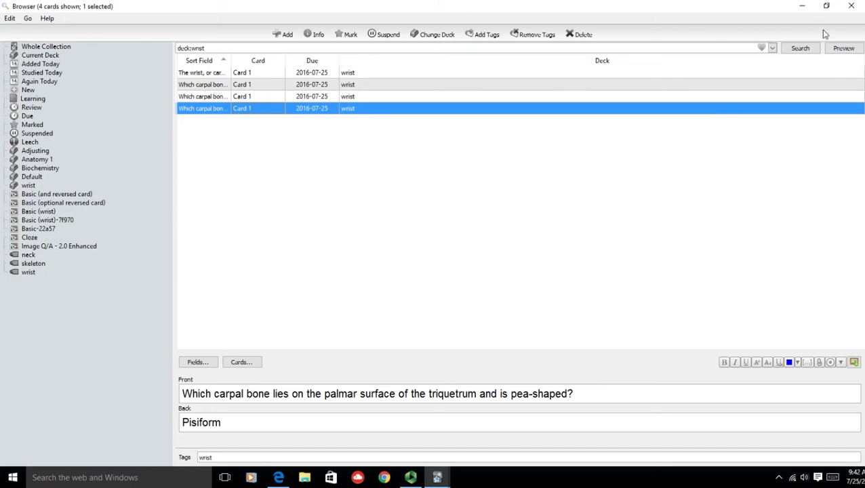
- Minimize the card browser, view the tag suggestions for a new note in the wrist deck, and close the note window without adding anything
click(801, 6)
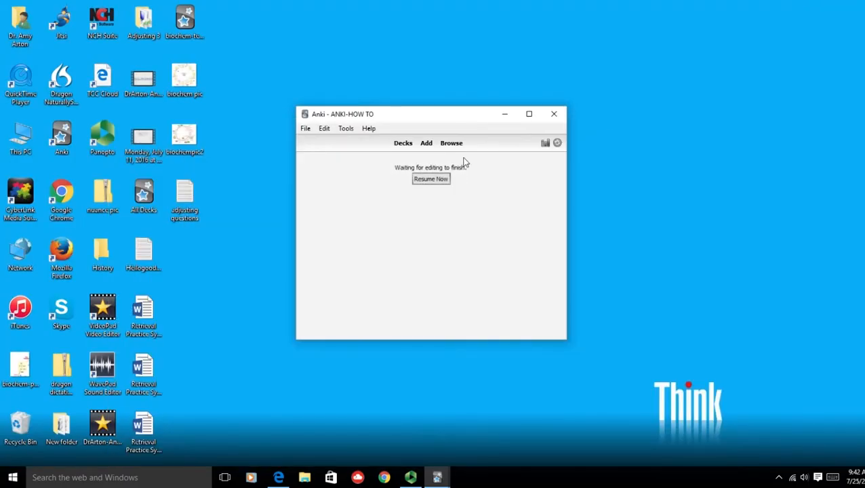
click(427, 144)
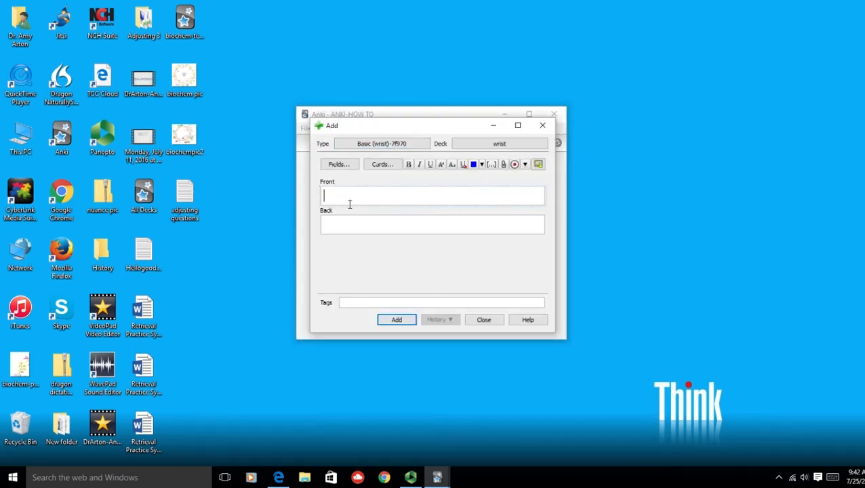
click(360, 305)
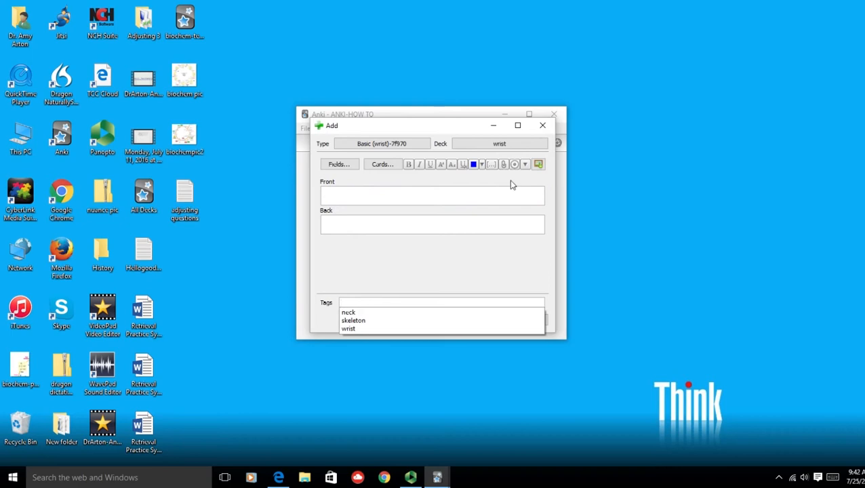
click(546, 130)
click(546, 130)
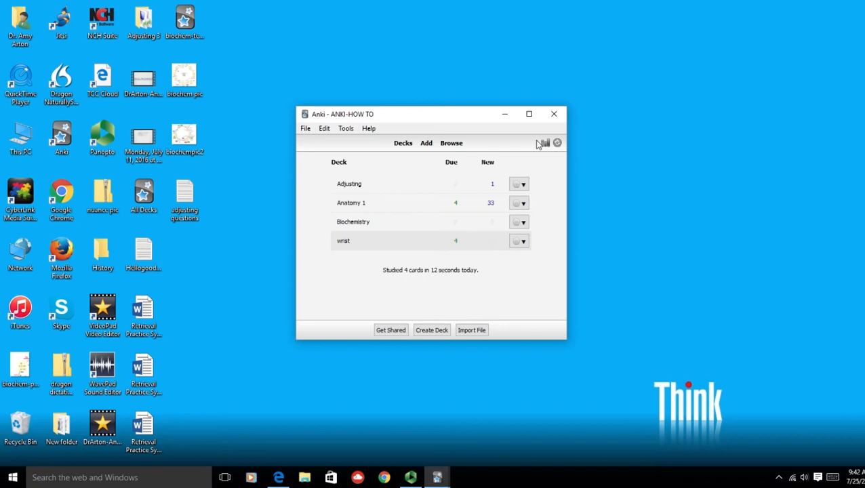
- Bring back the card browser and select the Scaphoid and Pisiform cards together
click(453, 144)
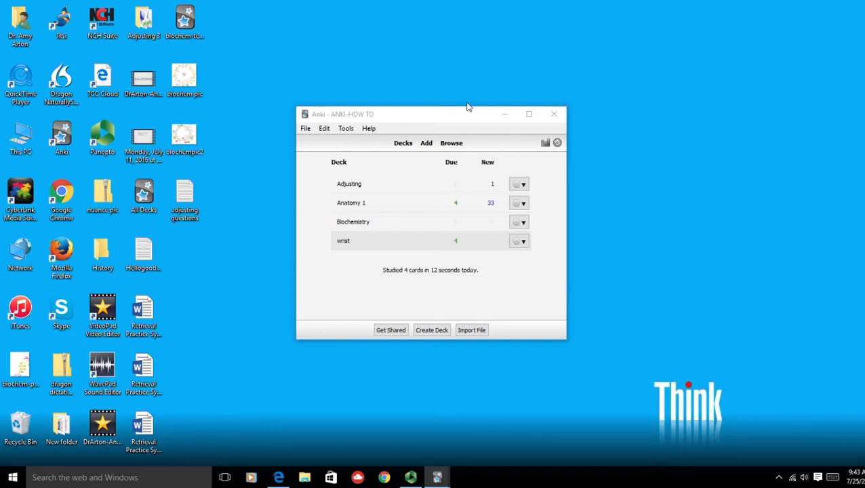
mouse_move(437, 477)
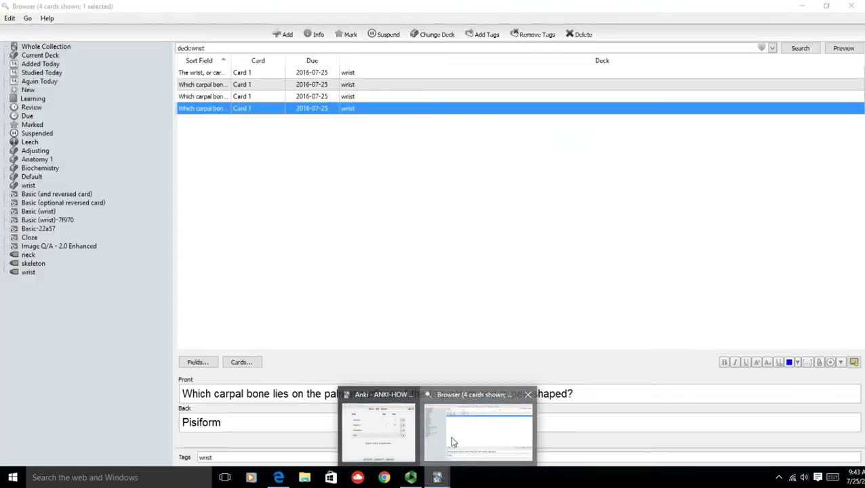
click(452, 442)
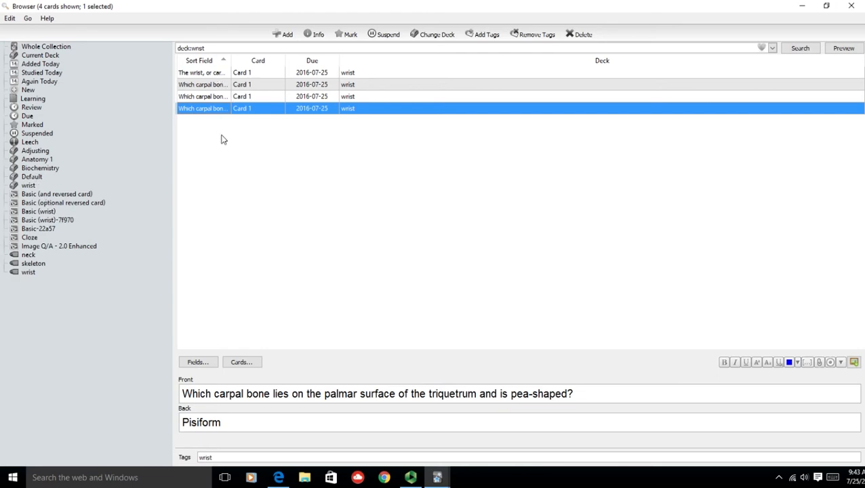
click(217, 86)
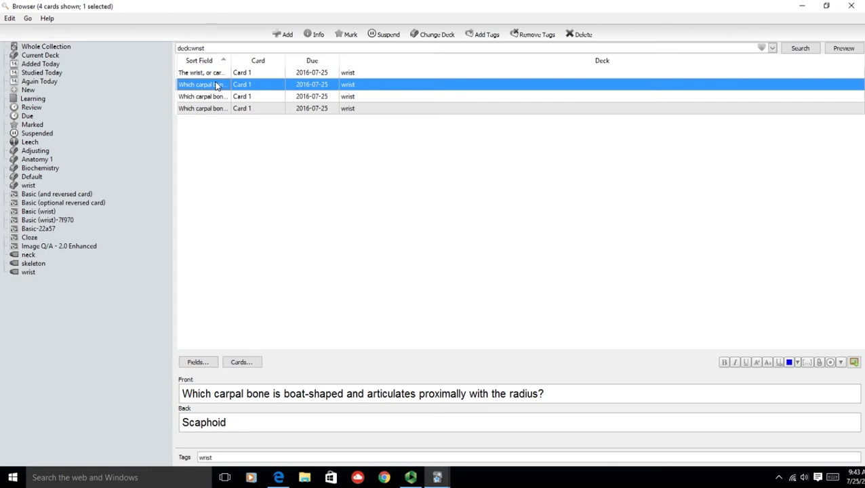
ctrl+click(229, 110)
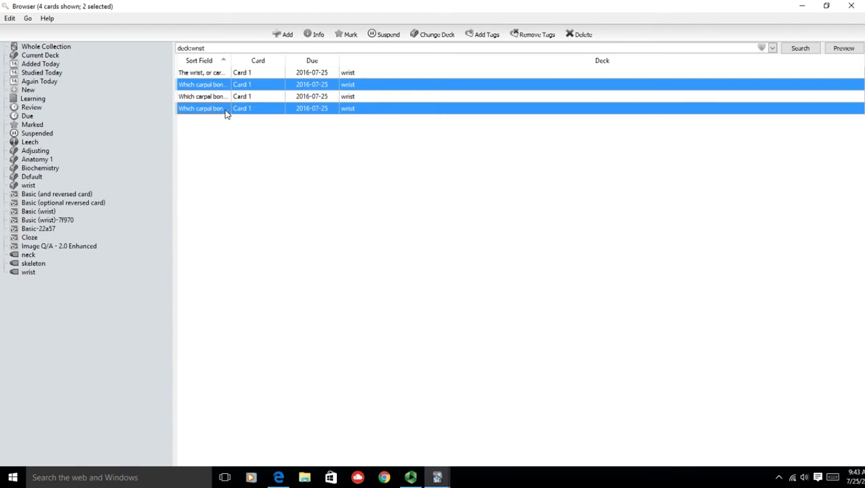
- Remove the tag "wrist" from all cards in the wrist deck at once
key(ctrl+a)
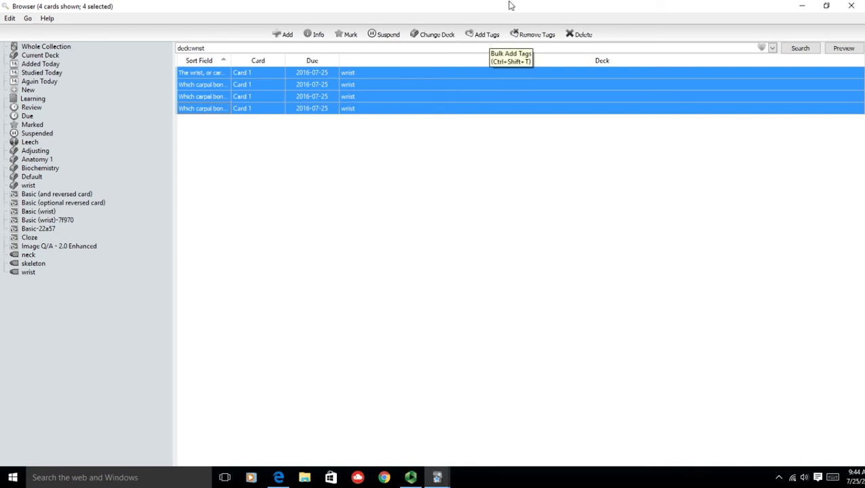
click(535, 35)
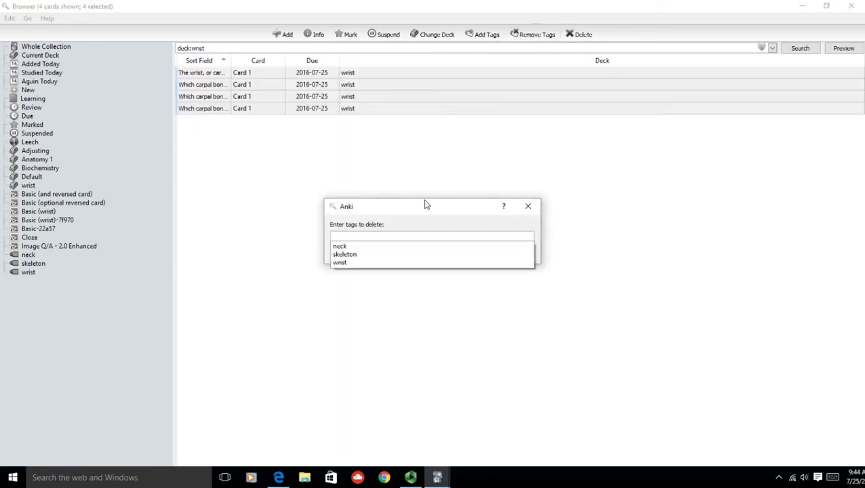
click(340, 263)
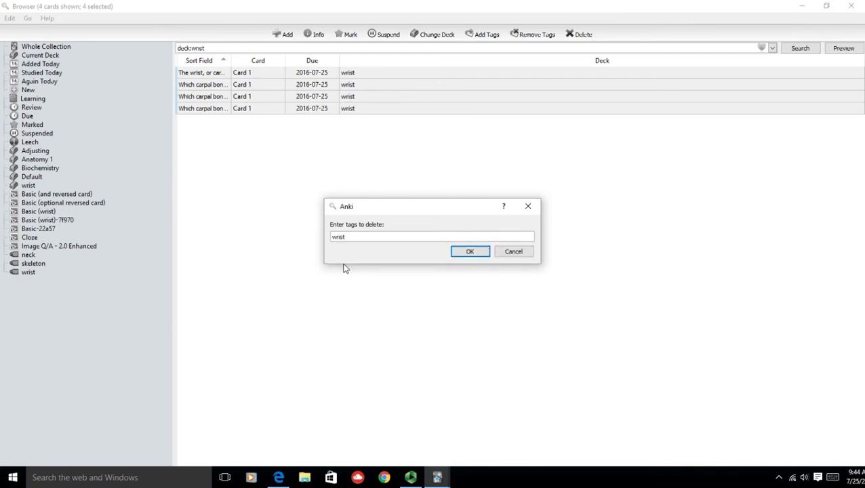
click(469, 253)
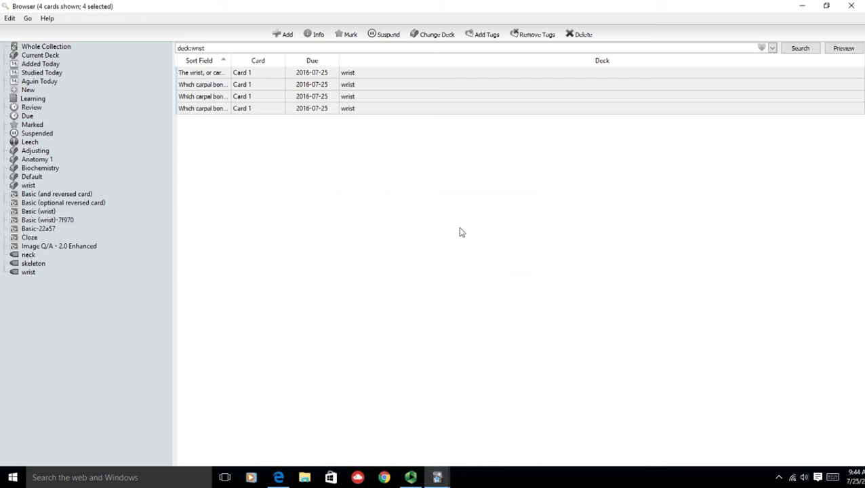
- Check each wrist card's tags after the bulk removal, and list the cards filed under the wrist tag
click(247, 83)
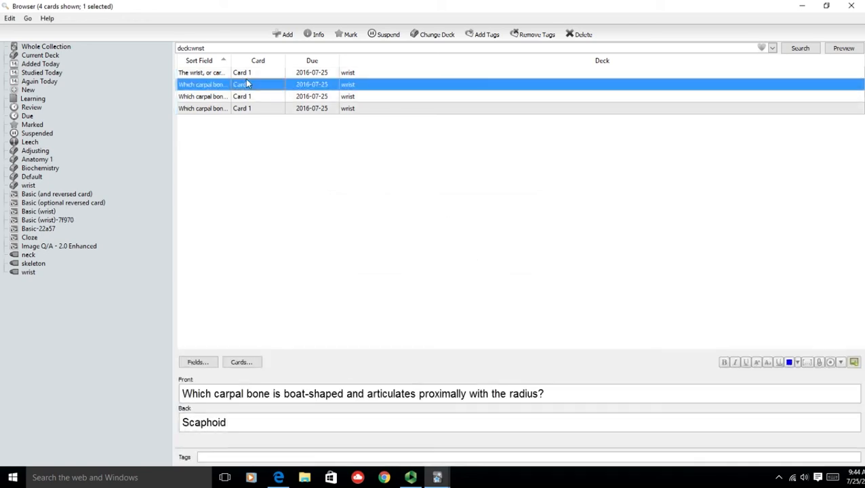
click(221, 110)
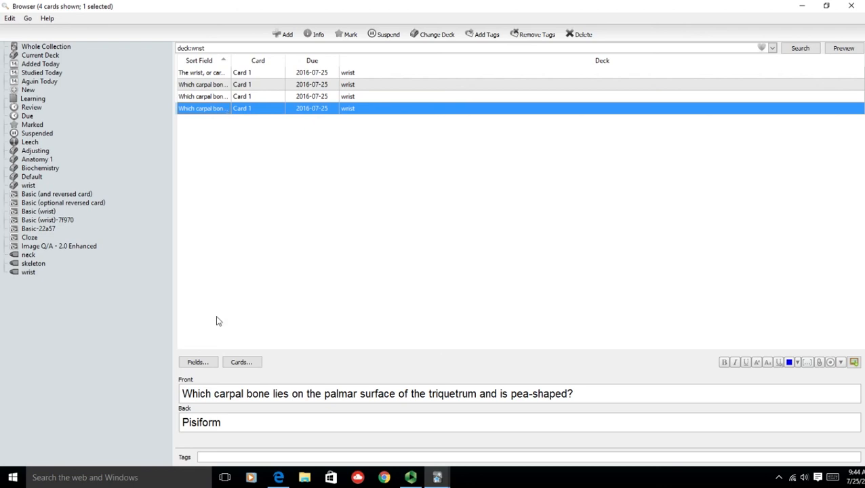
click(239, 96)
click(231, 84)
click(223, 74)
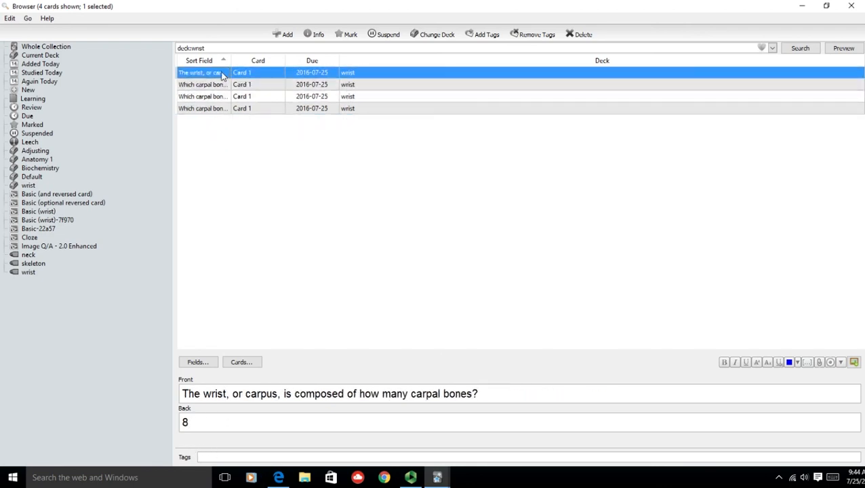
click(26, 274)
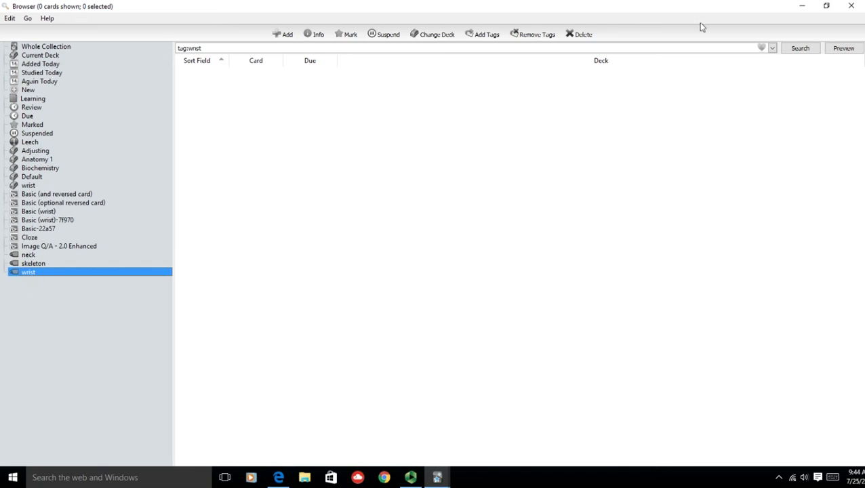
- Close the card browser, run a database check to purge unused tags, and reopen the browser
click(852, 6)
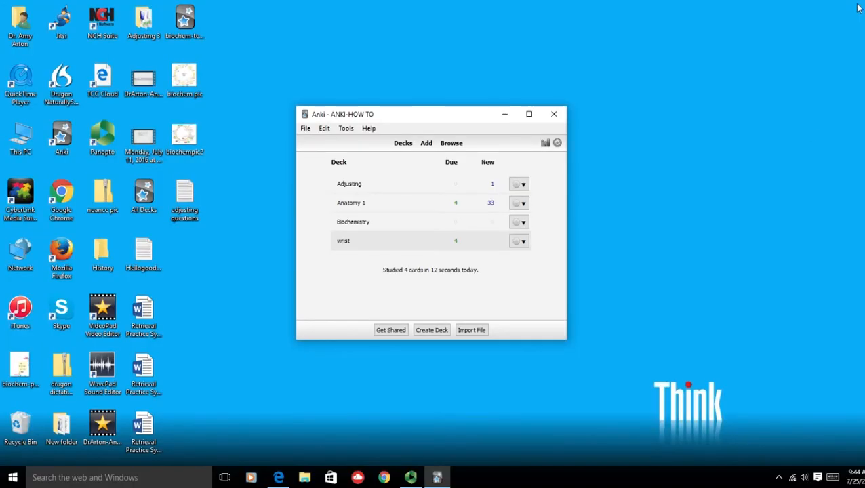
click(346, 128)
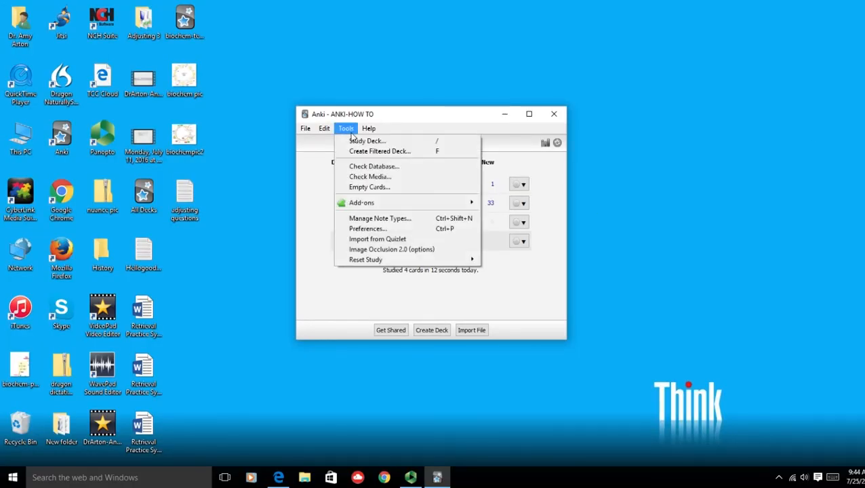
click(414, 171)
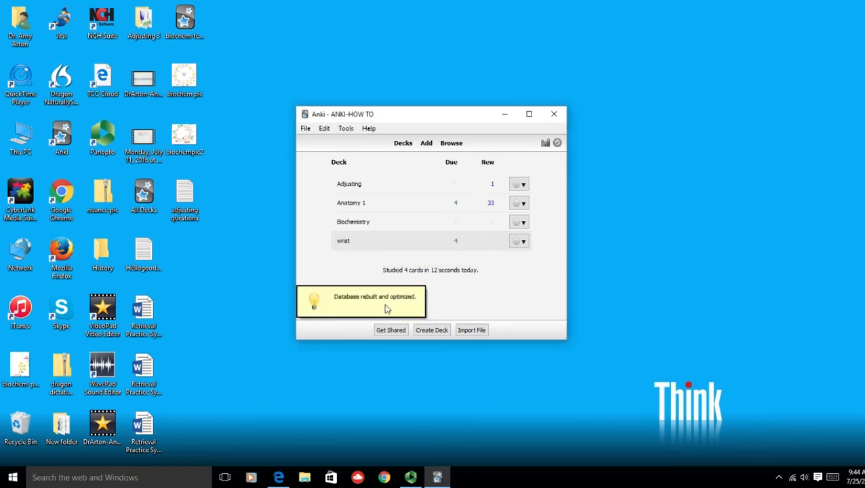
click(451, 144)
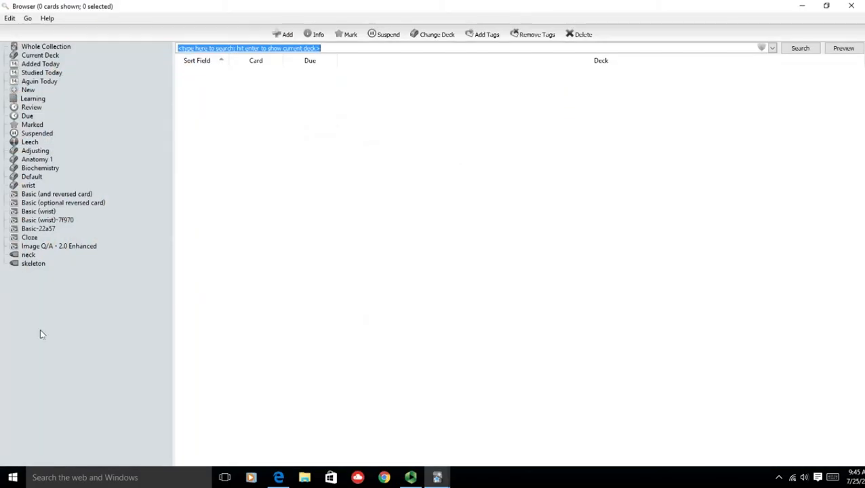